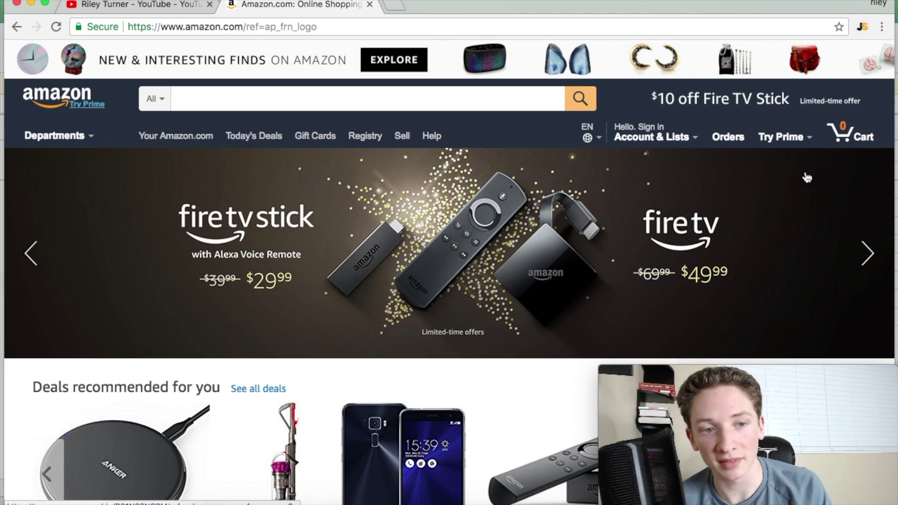
- Search Amazon for "eclipse glasses" across all departments
{"action": "left_click", "coordinate": [533, 106]}
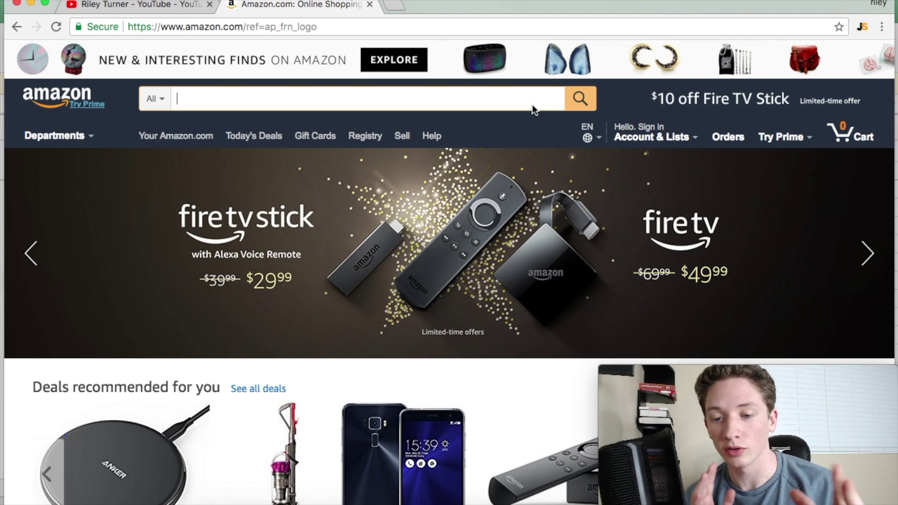
{"action": "type", "text": "eclipse glasses"}
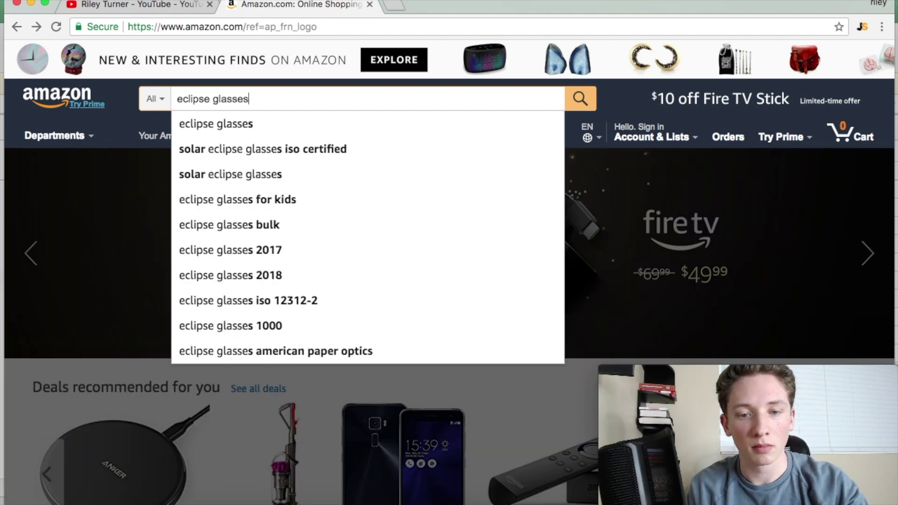
{"action": "key", "text": "Return"}
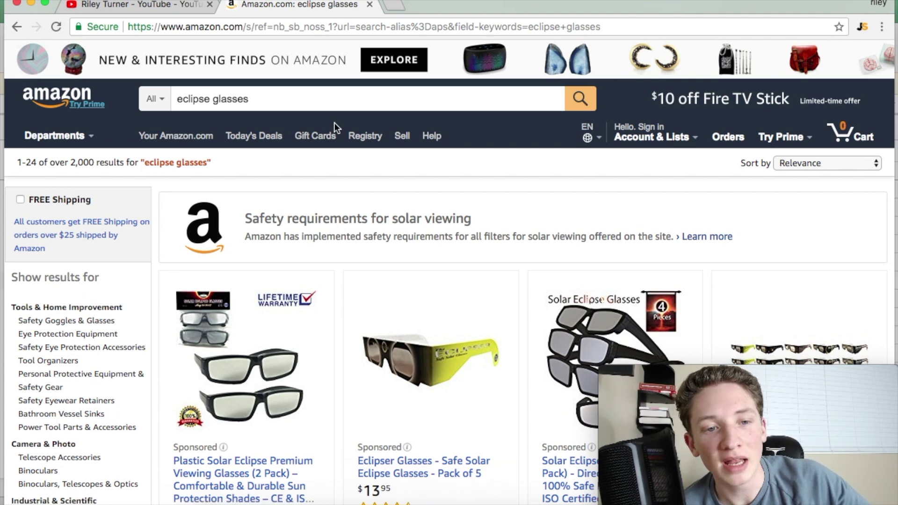
- Look through the first eclipse glasses listings, examining the sponsored products, their prices and review ratings
{"action": "scroll", "coordinate": [422, 217], "scroll_direction": "down", "scroll_amount": 5}
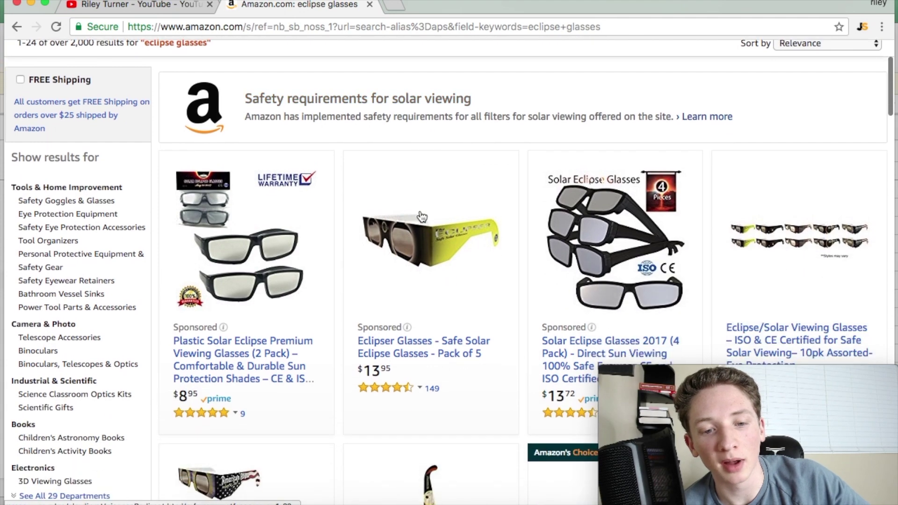
{"action": "scroll", "coordinate": [421, 215], "scroll_direction": "down", "scroll_amount": 8}
{"action": "scroll", "coordinate": [421, 212], "scroll_direction": "up", "scroll_amount": 5}
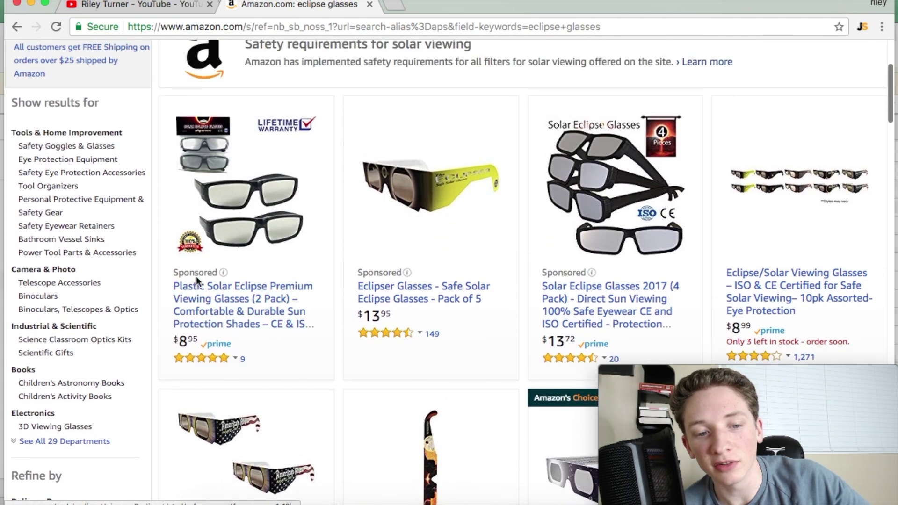
{"action": "left_click", "coordinate": [224, 273]}
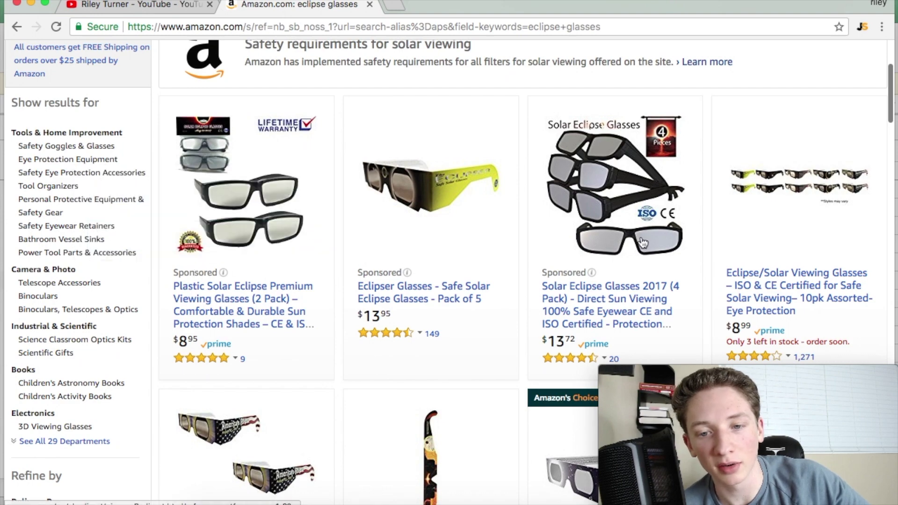
{"action": "scroll", "coordinate": [442, 257], "scroll_direction": "up", "scroll_amount": 2}
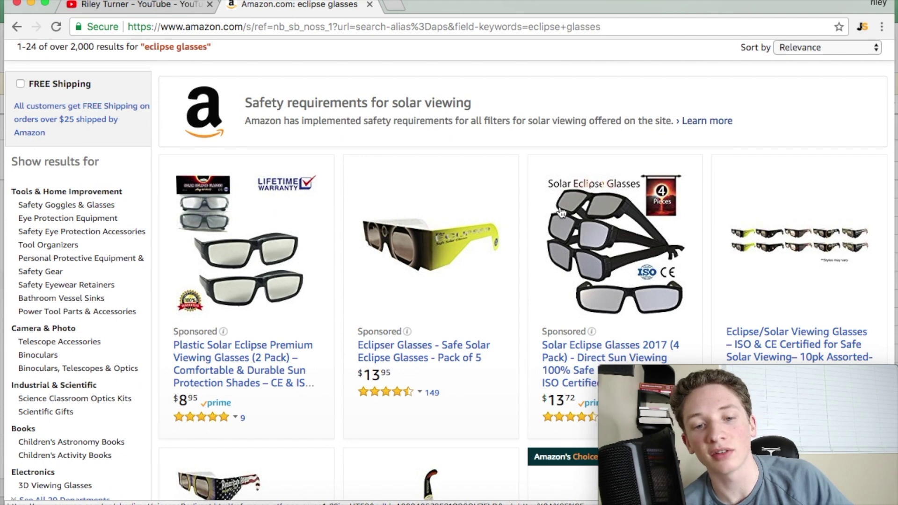
{"action": "scroll", "coordinate": [535, 244], "scroll_direction": "up", "scroll_amount": 2}
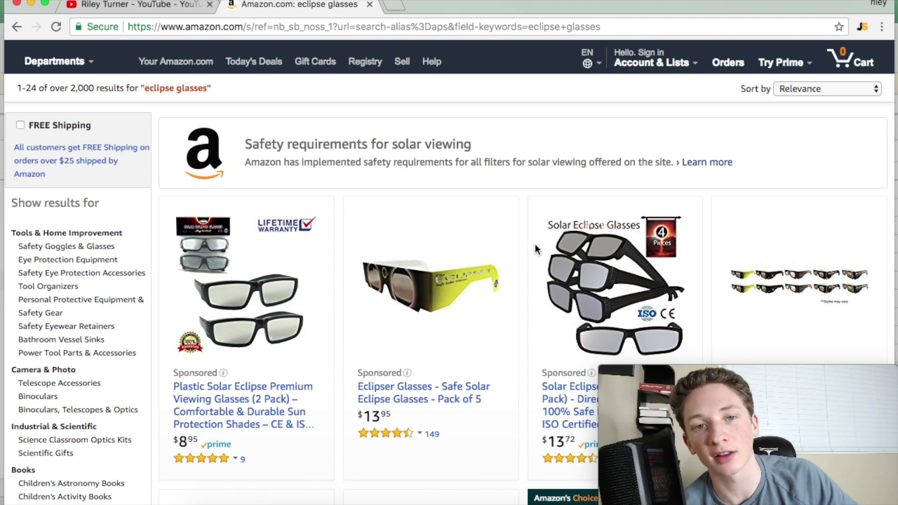
{"action": "scroll", "coordinate": [536, 245], "scroll_direction": "up", "scroll_amount": 3}
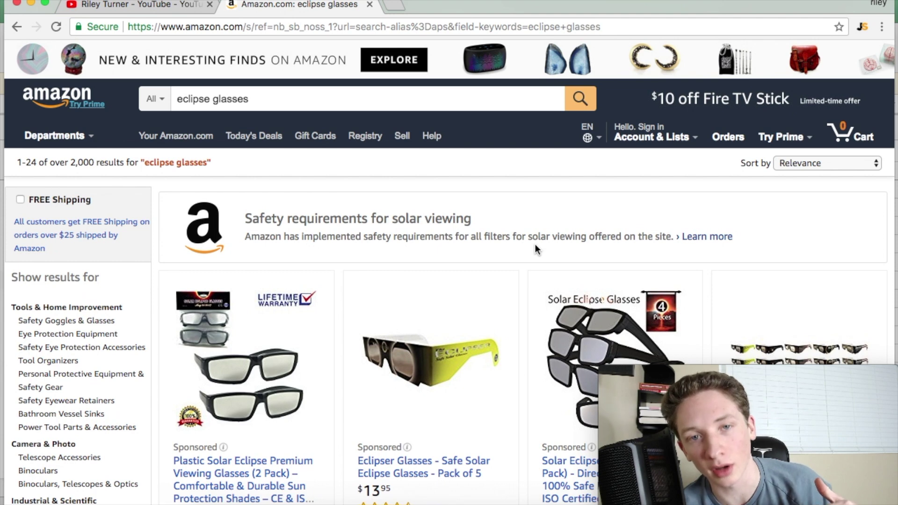
- Run the Jungle Scout extension on the eclipse glasses results and review its average sales, rank, price and reviews
{"action": "left_click", "coordinate": [861, 28]}
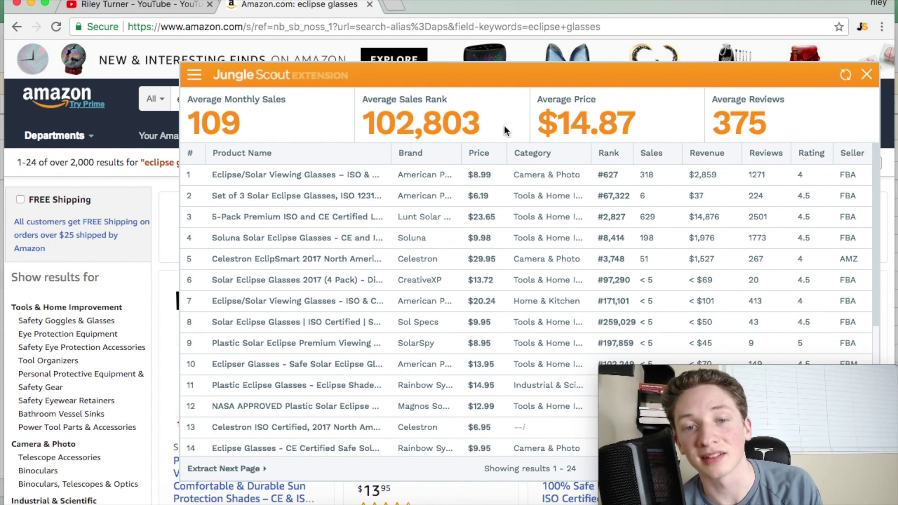
{"action": "mouse_move", "coordinate": [594, 149]}
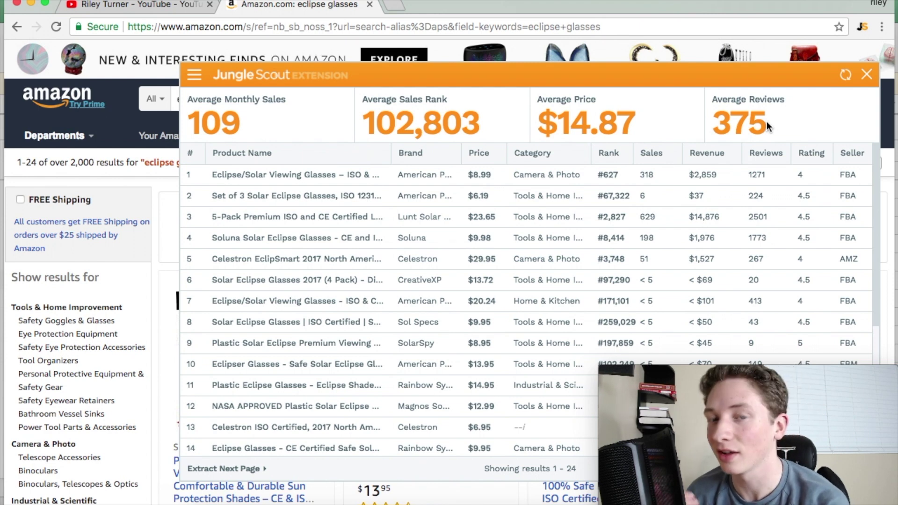
{"action": "scroll", "coordinate": [766, 121], "scroll_direction": "down", "scroll_amount": 2}
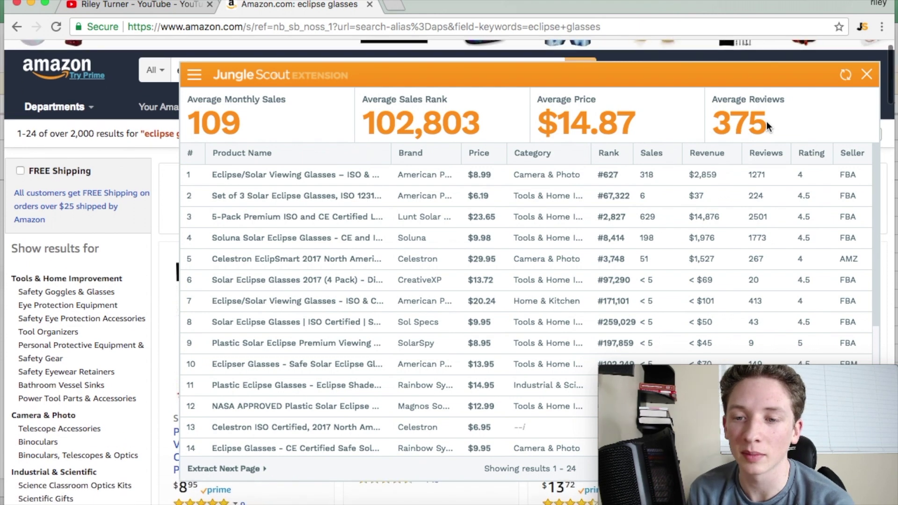
{"action": "scroll", "coordinate": [766, 122], "scroll_direction": "up", "scroll_amount": 2}
{"action": "scroll", "coordinate": [759, 223], "scroll_direction": "down", "scroll_amount": 2}
{"action": "scroll", "coordinate": [760, 224], "scroll_direction": "up", "scroll_amount": 2}
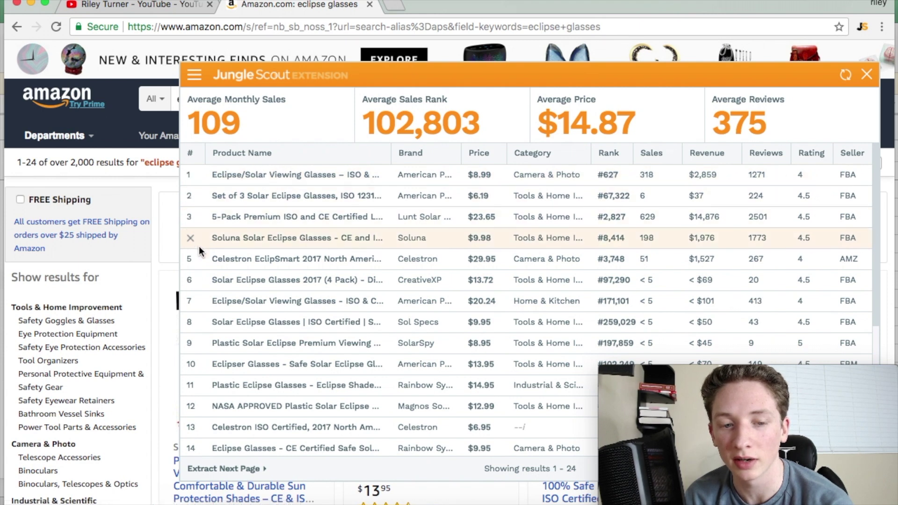
- Examine the individual products in the Jungle Scout table, comparing their names, prices and monthly sales
{"action": "scroll", "coordinate": [198, 415], "scroll_direction": "down", "scroll_amount": 3}
{"action": "scroll", "coordinate": [197, 414], "scroll_direction": "up", "scroll_amount": 3}
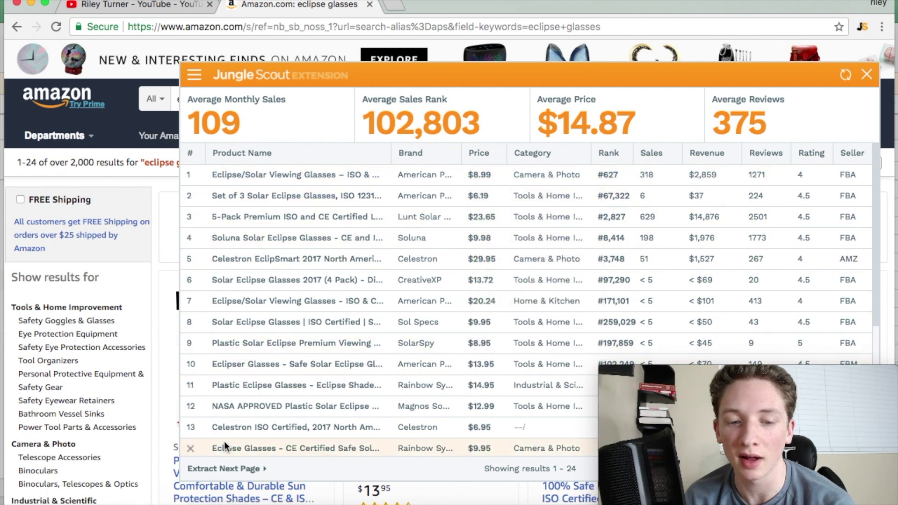
{"action": "scroll", "coordinate": [229, 410], "scroll_direction": "down", "scroll_amount": 2}
{"action": "scroll", "coordinate": [230, 411], "scroll_direction": "up", "scroll_amount": 2}
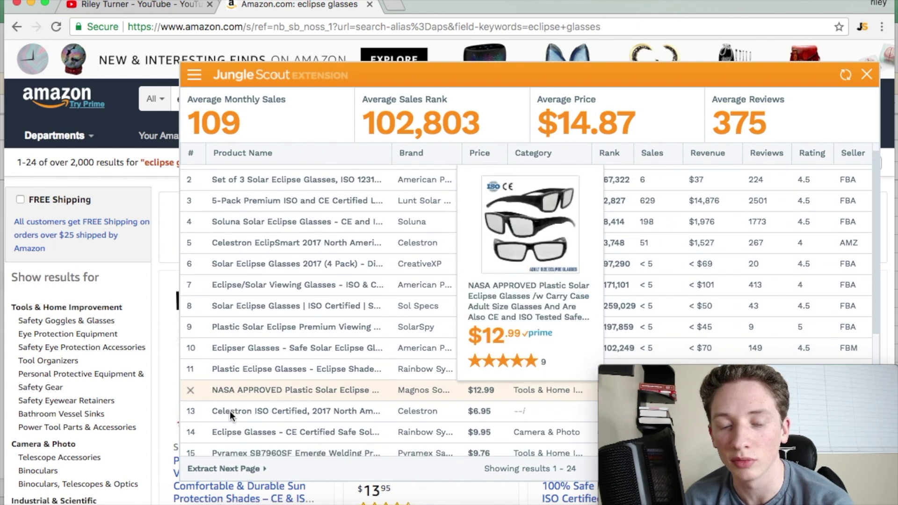
{"action": "scroll", "coordinate": [230, 411], "scroll_direction": "down", "scroll_amount": 2}
{"action": "scroll", "coordinate": [230, 410], "scroll_direction": "up", "scroll_amount": 3}
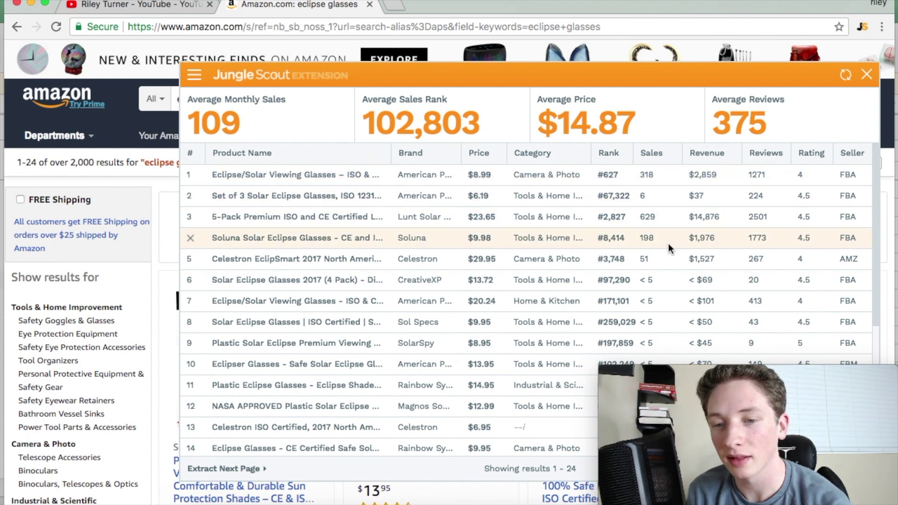
{"action": "scroll", "coordinate": [670, 263], "scroll_direction": "down", "scroll_amount": 5}
{"action": "scroll", "coordinate": [670, 263], "scroll_direction": "up", "scroll_amount": 5}
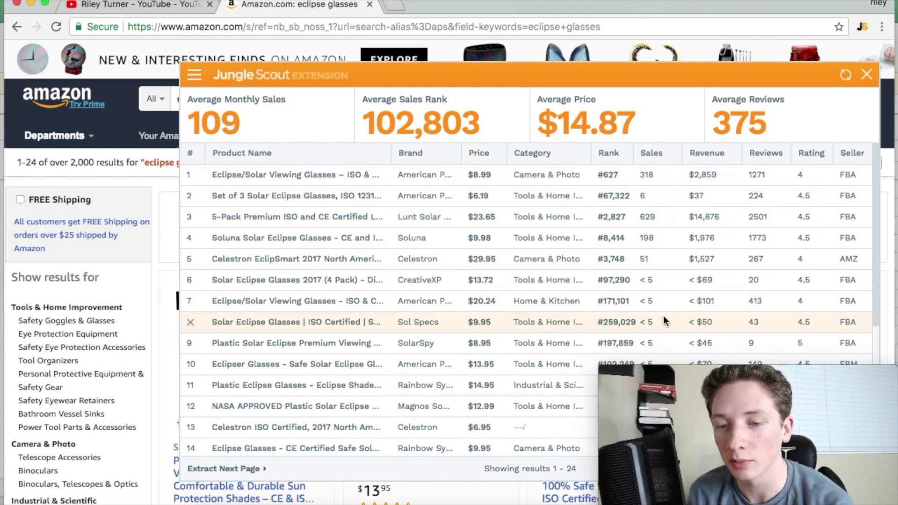
{"action": "scroll", "coordinate": [663, 315], "scroll_direction": "down", "scroll_amount": 4}
{"action": "scroll", "coordinate": [663, 315], "scroll_direction": "up", "scroll_amount": 4}
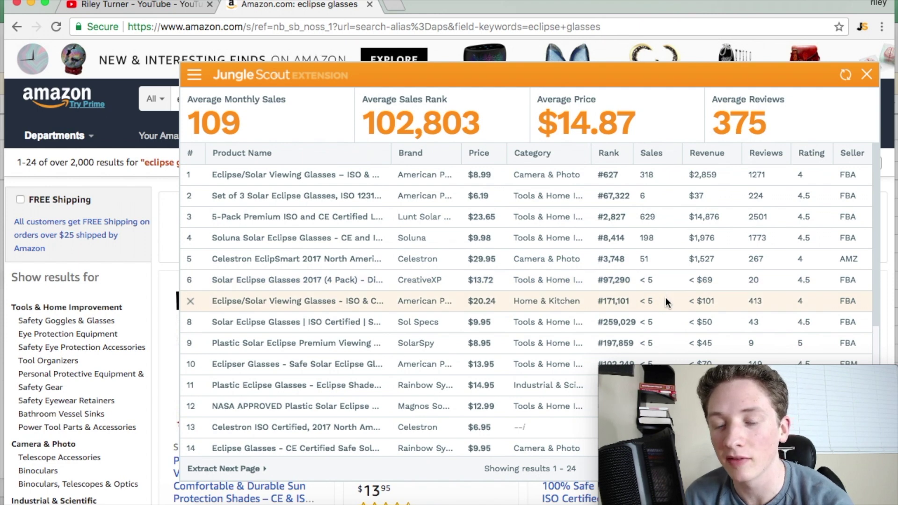
{"action": "scroll", "coordinate": [666, 298], "scroll_direction": "down", "scroll_amount": 1}
{"action": "scroll", "coordinate": [666, 297], "scroll_direction": "up", "scroll_amount": 1}
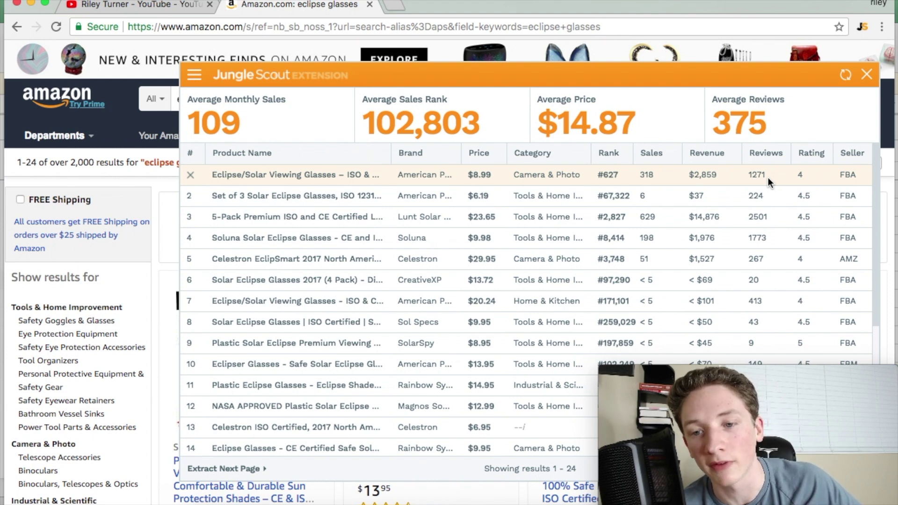
- Compare the review counts, ratings and seller types of the products throughout the Jungle Scout table
{"action": "scroll", "coordinate": [768, 178], "scroll_direction": "down", "scroll_amount": 3}
{"action": "scroll", "coordinate": [767, 178], "scroll_direction": "up", "scroll_amount": 3}
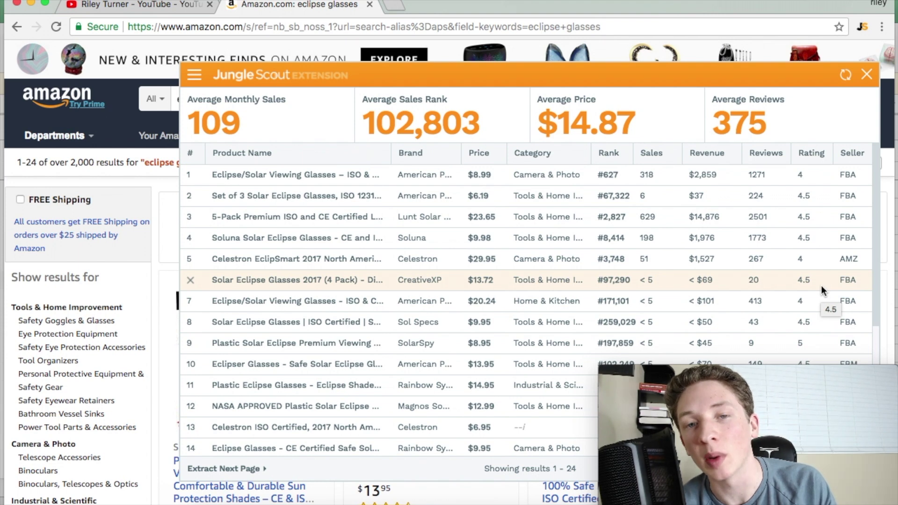
{"action": "scroll", "coordinate": [819, 285], "scroll_direction": "down", "scroll_amount": 2}
{"action": "scroll", "coordinate": [818, 284], "scroll_direction": "up", "scroll_amount": 2}
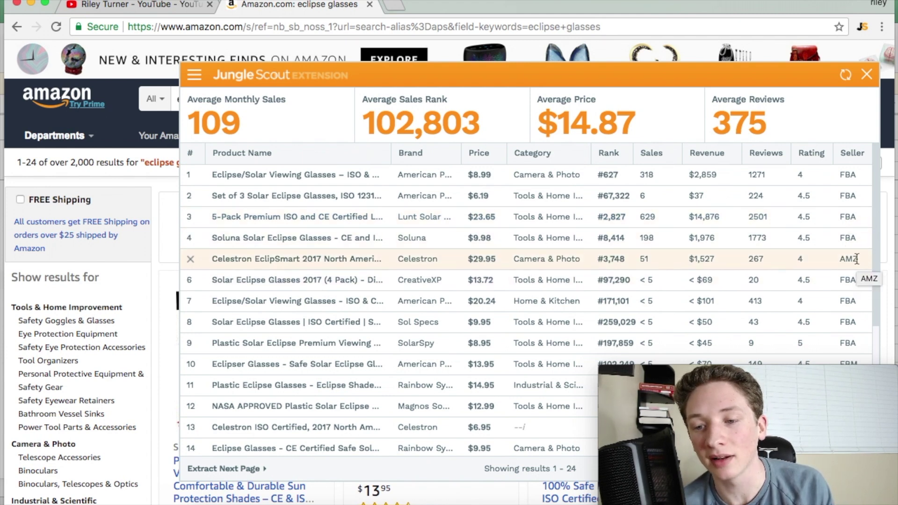
{"action": "scroll", "coordinate": [856, 258], "scroll_direction": "down", "scroll_amount": 5}
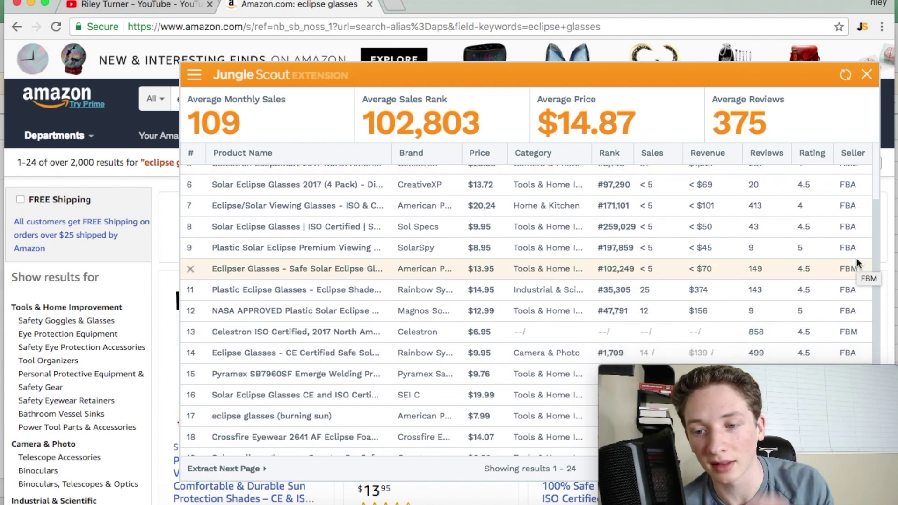
{"action": "scroll", "coordinate": [856, 258], "scroll_direction": "down", "scroll_amount": 5}
{"action": "scroll", "coordinate": [856, 259], "scroll_direction": "up", "scroll_amount": 2}
{"action": "scroll", "coordinate": [856, 262], "scroll_direction": "down", "scroll_amount": 3}
{"action": "scroll", "coordinate": [823, 295], "scroll_direction": "up", "scroll_amount": 10}
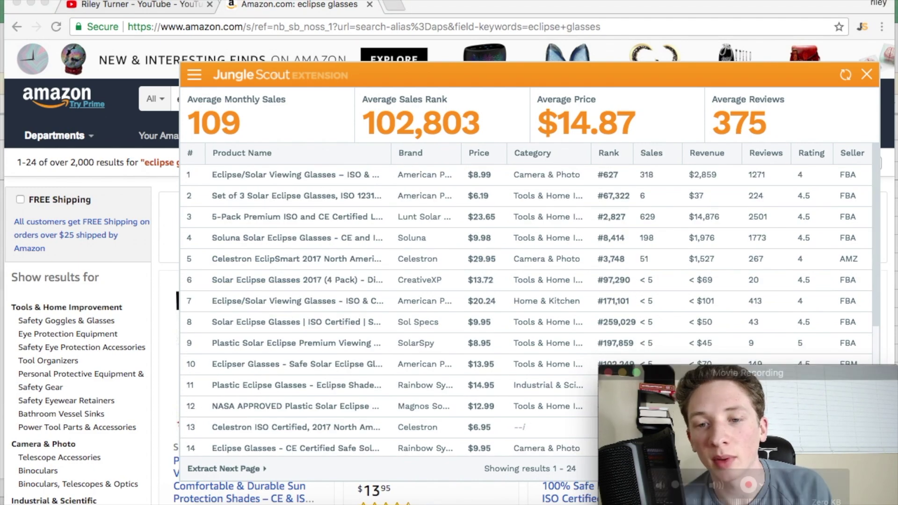
{"action": "scroll", "coordinate": [821, 295], "scroll_direction": "down", "scroll_amount": 8}
{"action": "scroll", "coordinate": [788, 244], "scroll_direction": "up", "scroll_amount": 8}
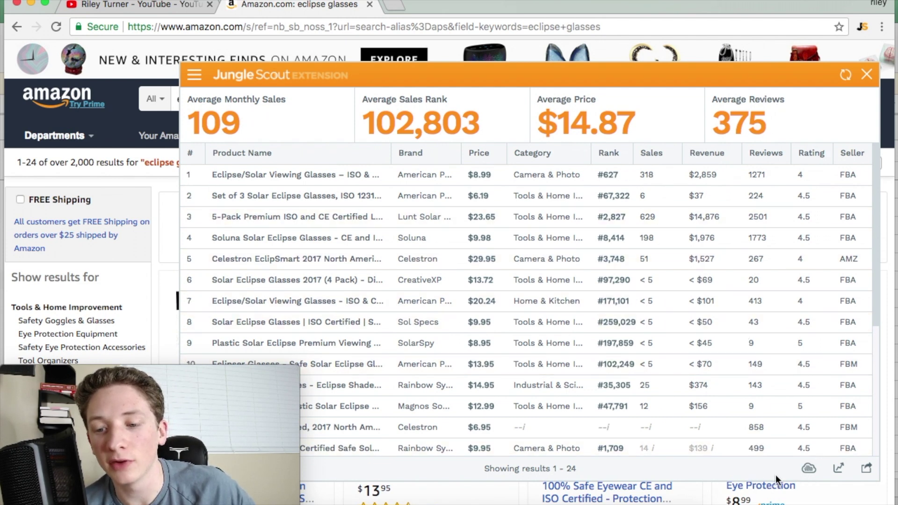
- View the Product Word Cloud with its top keywords for the eclipse glasses results, and close it
{"action": "left_click", "coordinate": [809, 469]}
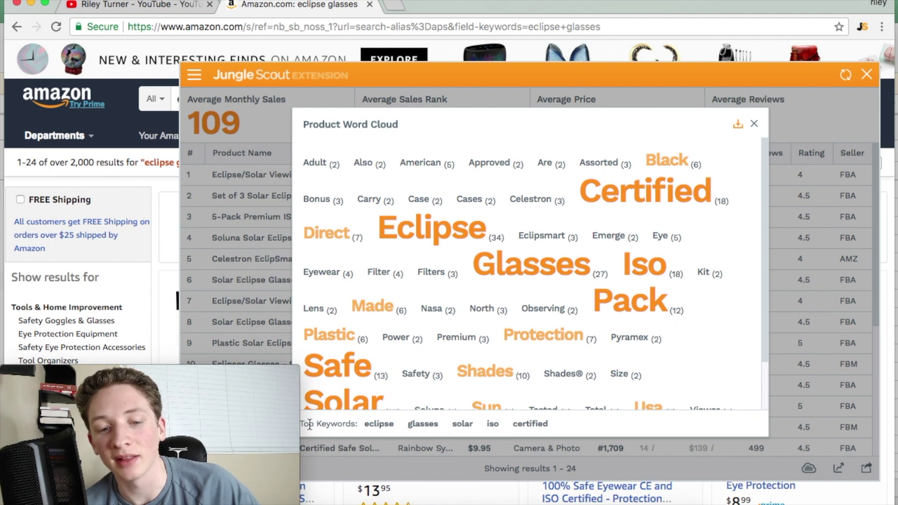
{"action": "left_click", "coordinate": [391, 442]}
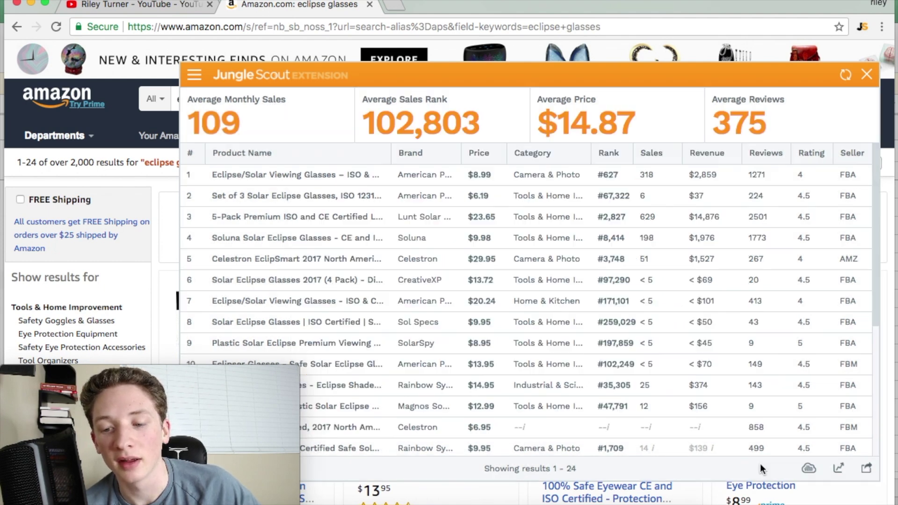
- Open the Google Trends page for "eclipse glasses" from Jungle Scout and examine the interest over time
{"action": "left_click", "coordinate": [838, 469]}
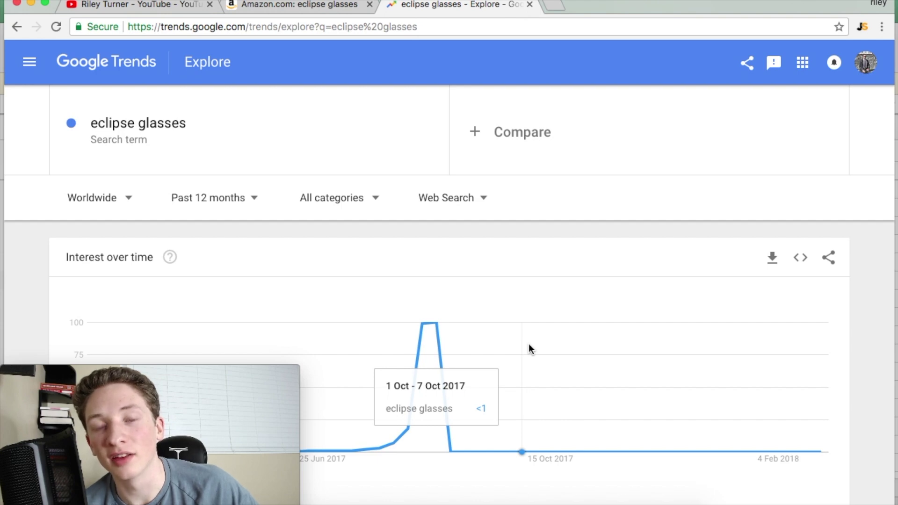
{"action": "scroll", "coordinate": [528, 345], "scroll_direction": "down", "scroll_amount": 5}
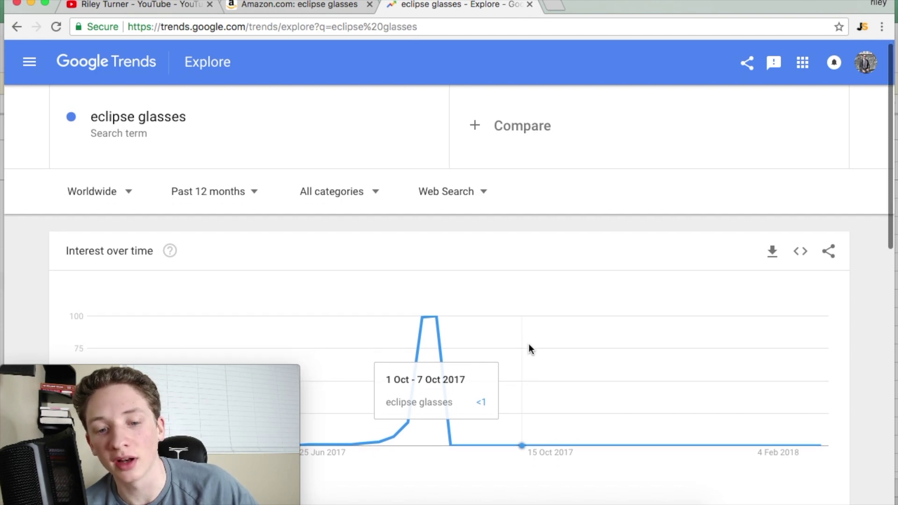